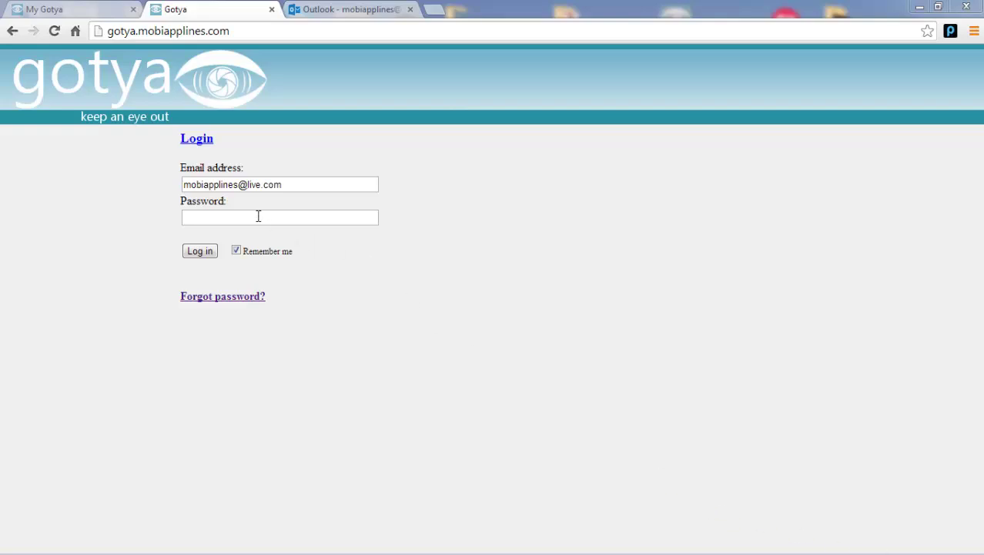
# - Enter the account password on the login page and log in to Gotya
pyautogui.click(258, 216)
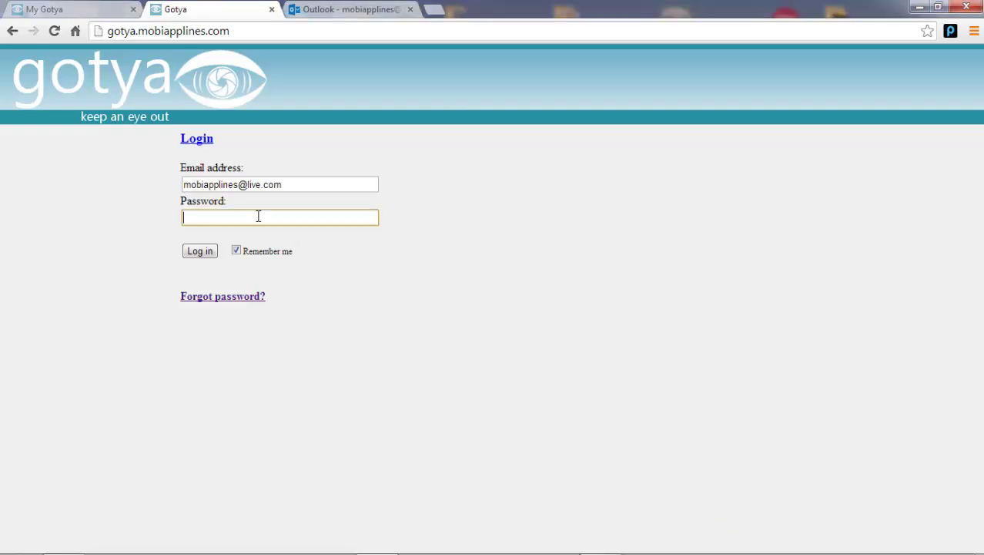
pyautogui.write('••••••••••')
pyautogui.click(224, 33)
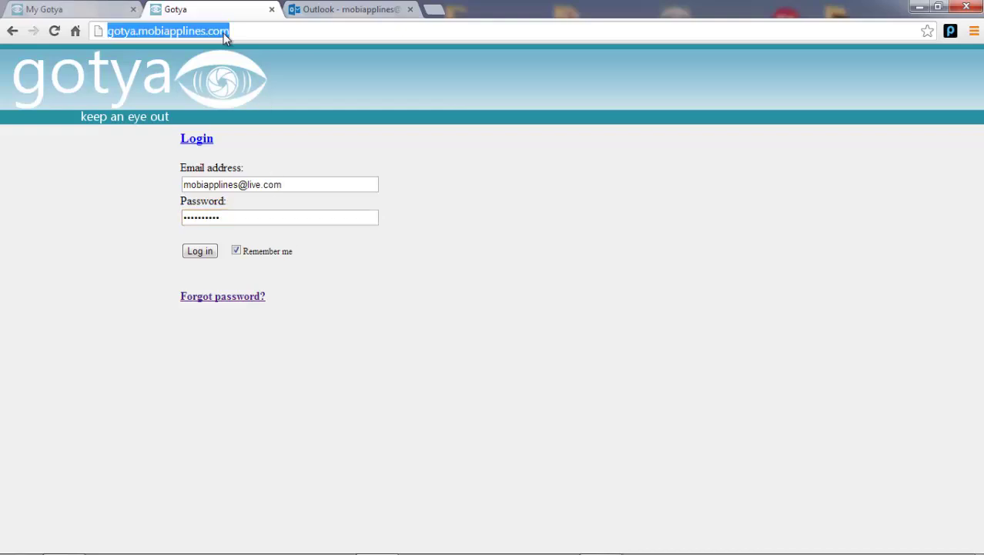
pyautogui.click(195, 254)
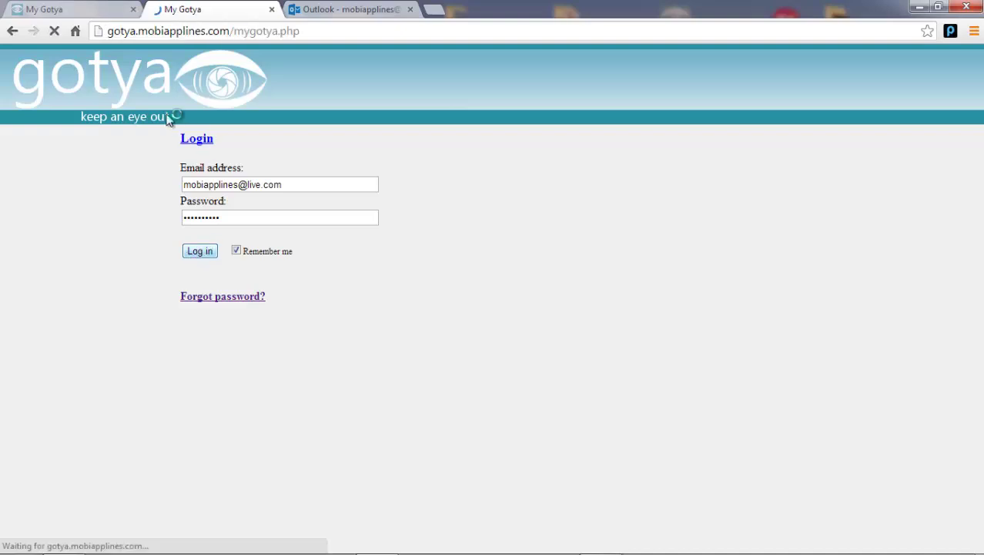
# - Calibrate camera 2 so its active area frames the room's window and the object size is slightly narrower and taller, and save the calibration
pyautogui.click(88, 15)
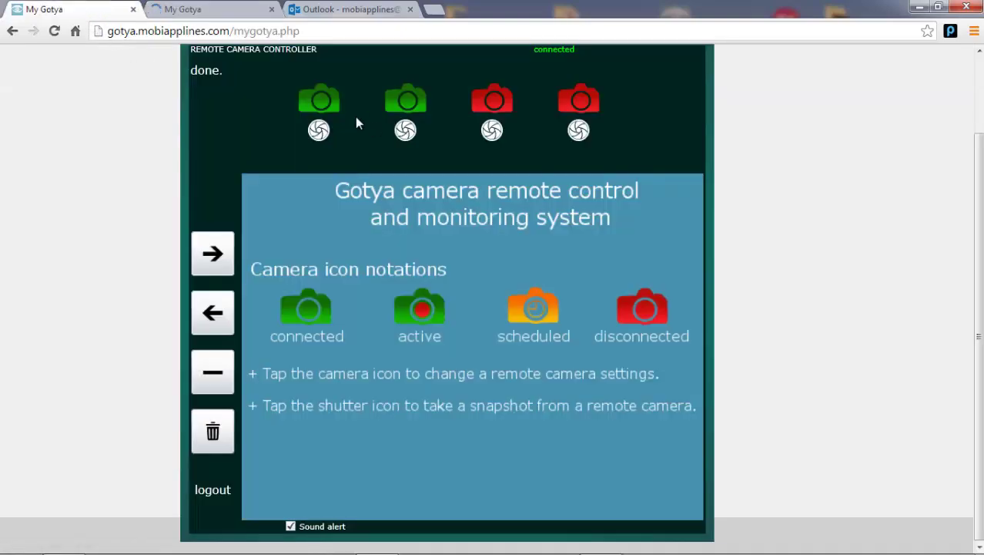
pyautogui.click(406, 107)
pyautogui.click(454, 307)
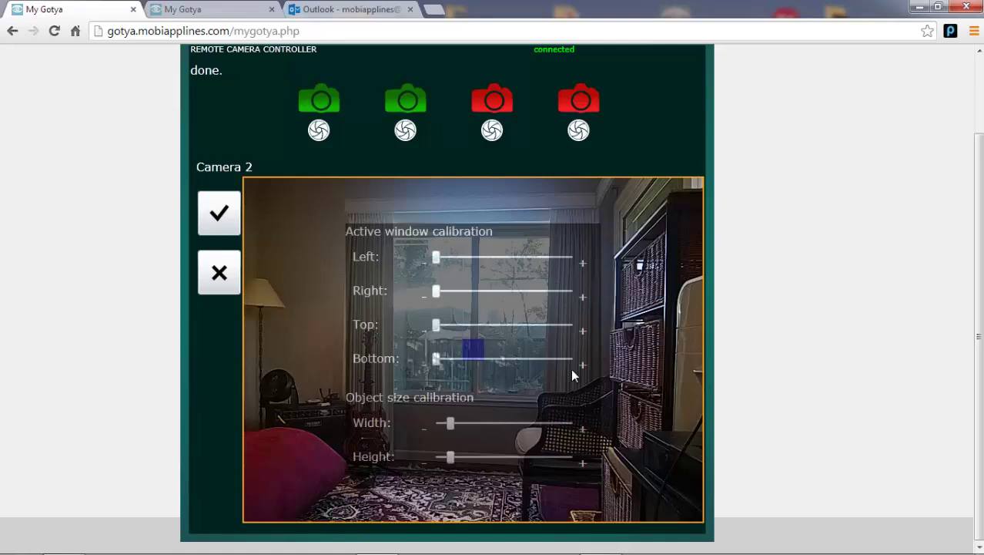
pyautogui.moveTo(437, 251); pyautogui.dragTo(500, 254)
pyautogui.moveTo(448, 291); pyautogui.dragTo(504, 292)
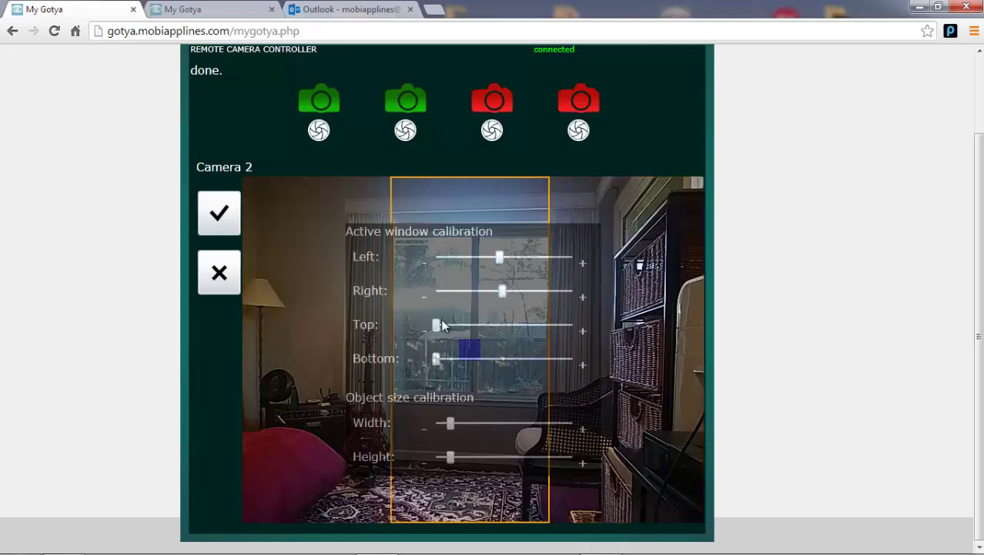
pyautogui.moveTo(436, 324); pyautogui.dragTo(478, 326)
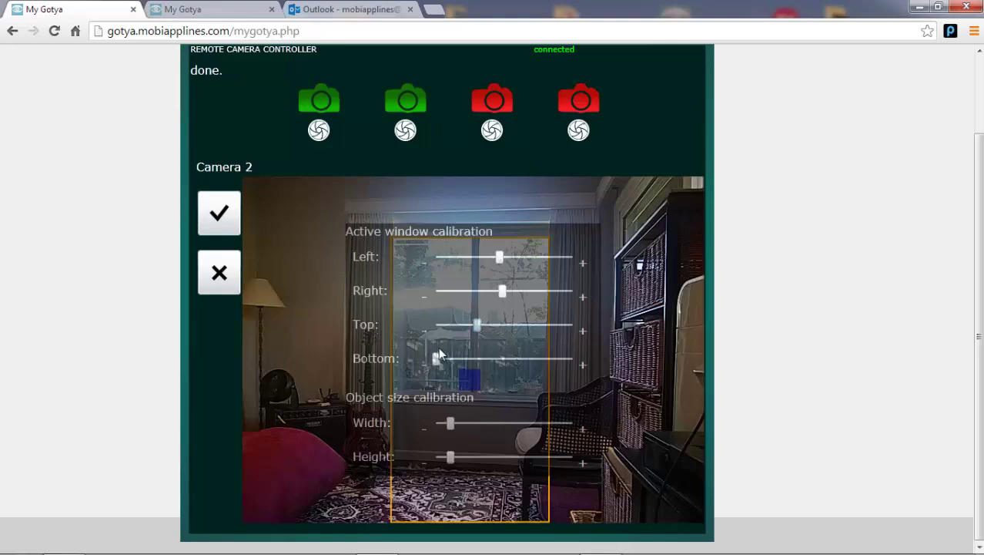
pyautogui.moveTo(438, 358); pyautogui.dragTo(516, 355)
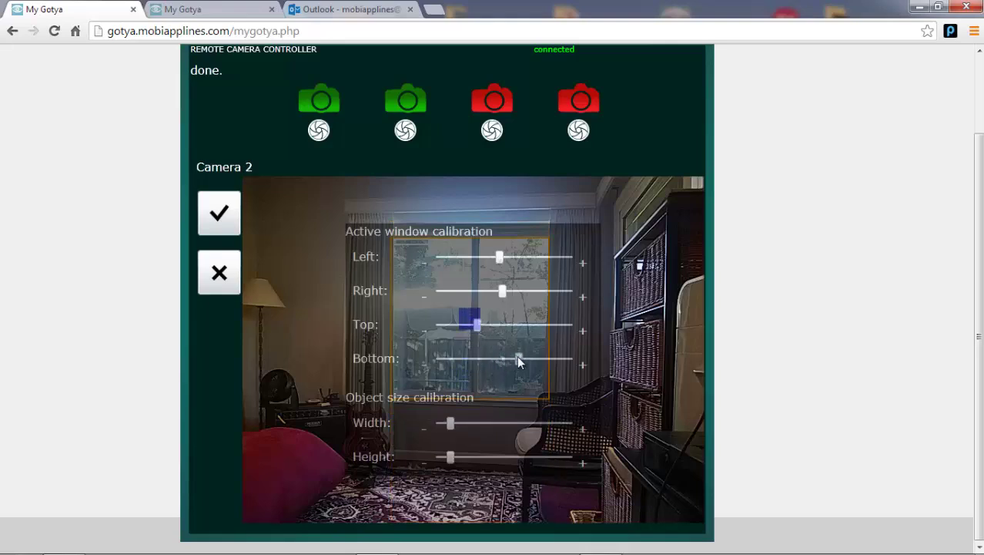
pyautogui.moveTo(452, 424); pyautogui.dragTo(472, 459)
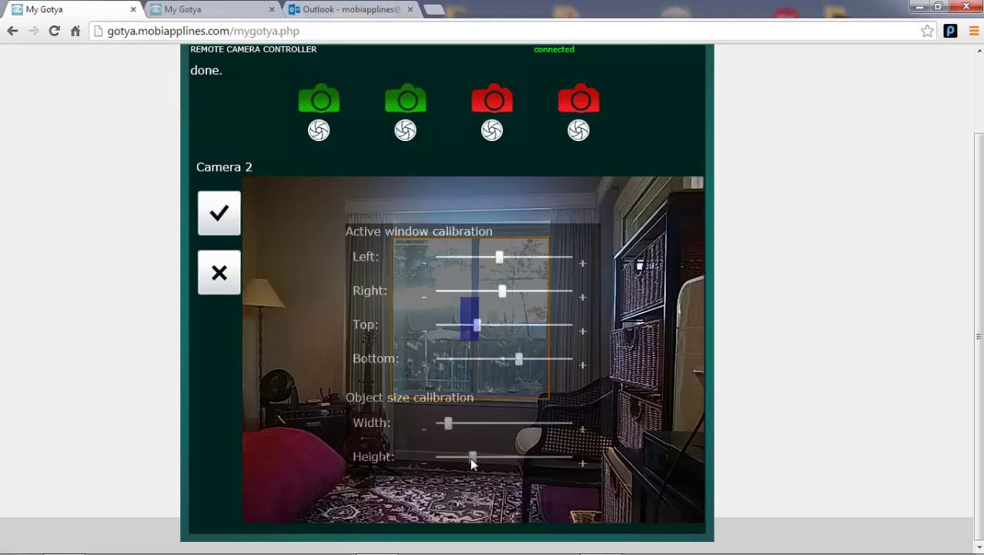
pyautogui.click(225, 218)
# - Raise camera 2's sensitivity and object motion speed slightly in its advanced settings and submit them
pyautogui.click(404, 101)
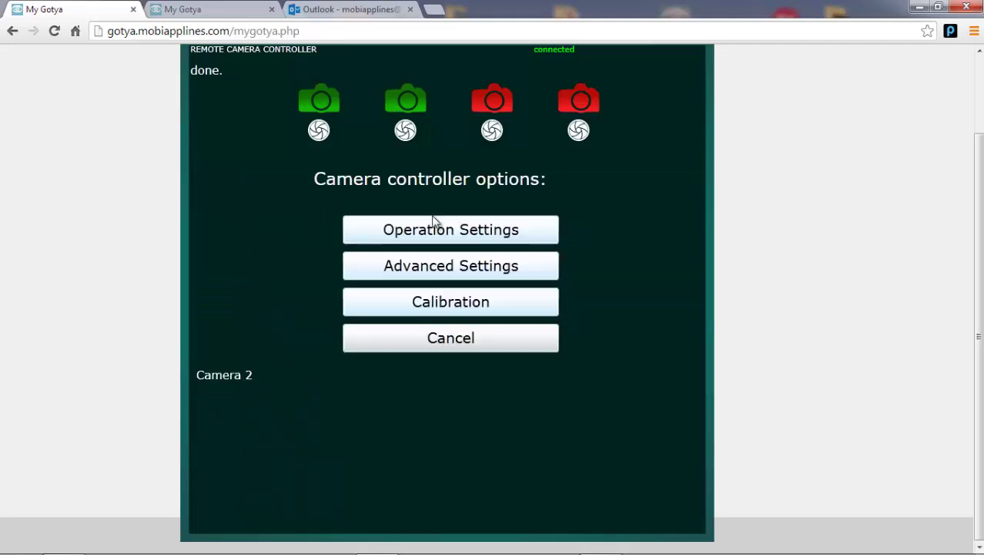
pyautogui.click(444, 270)
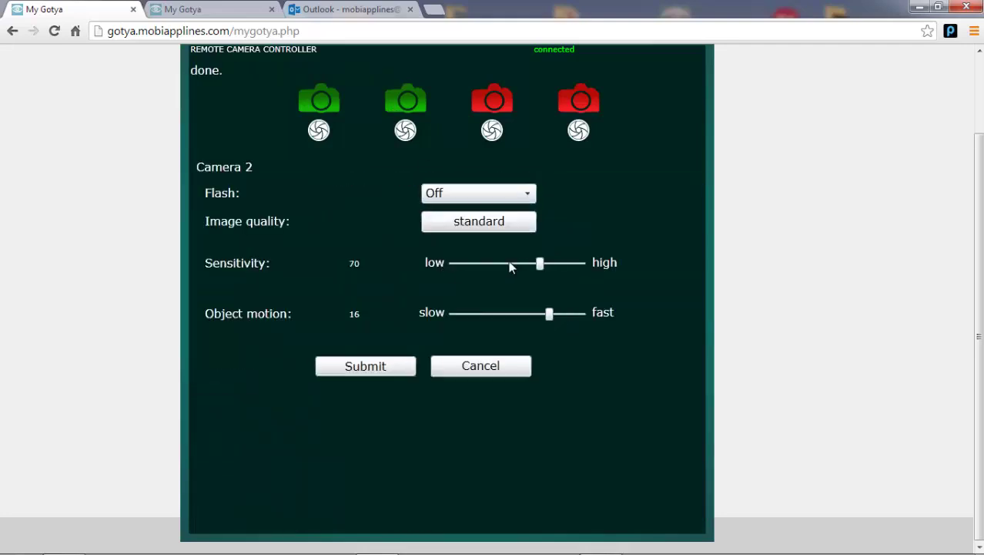
pyautogui.moveTo(538, 262); pyautogui.dragTo(553, 263)
pyautogui.moveTo(548, 311); pyautogui.dragTo(559, 315)
pyautogui.click(378, 366)
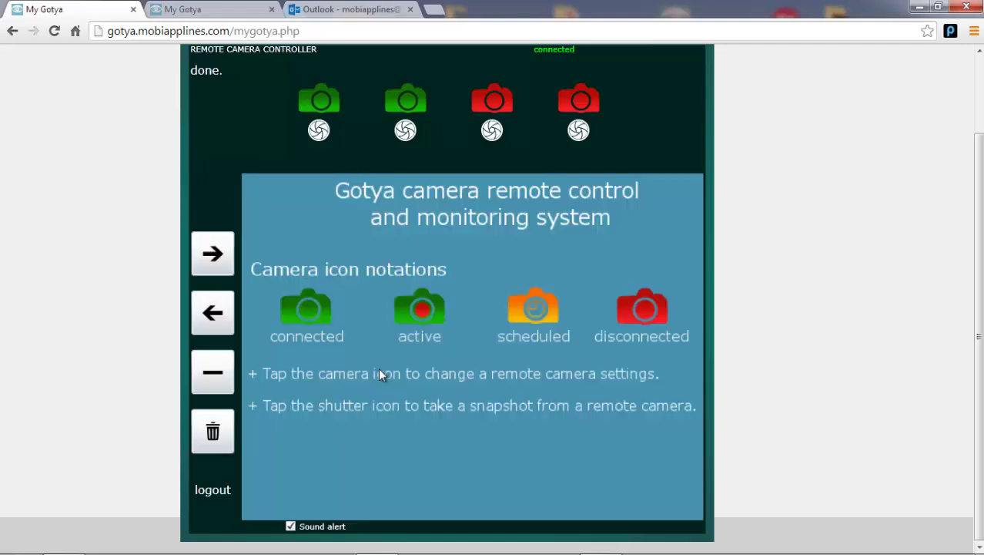
# - Submit camera 2's operation settings with alert sound off, images saved to the cloud and camera status active
pyautogui.click(405, 104)
pyautogui.click(442, 230)
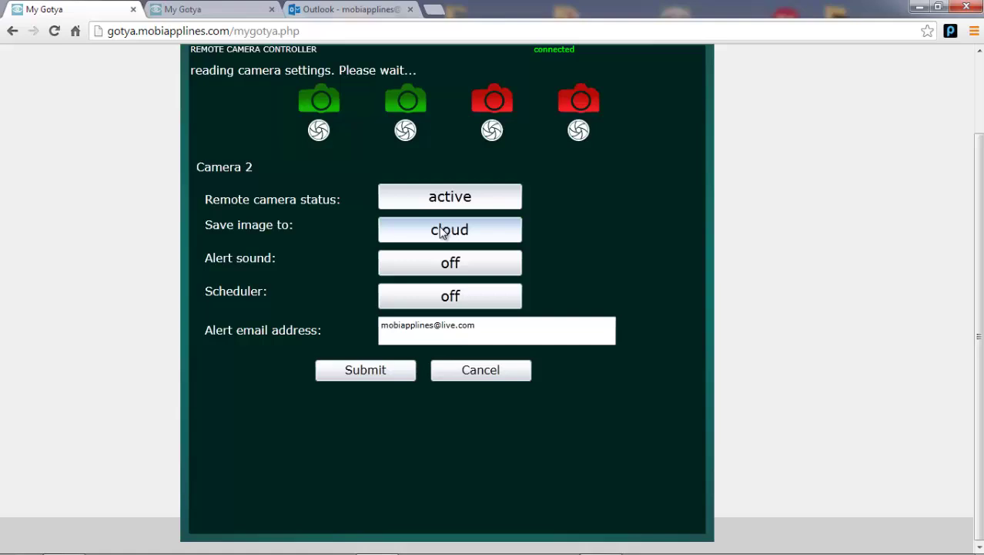
pyautogui.moveTo(476, 326); pyautogui.dragTo(356, 317)
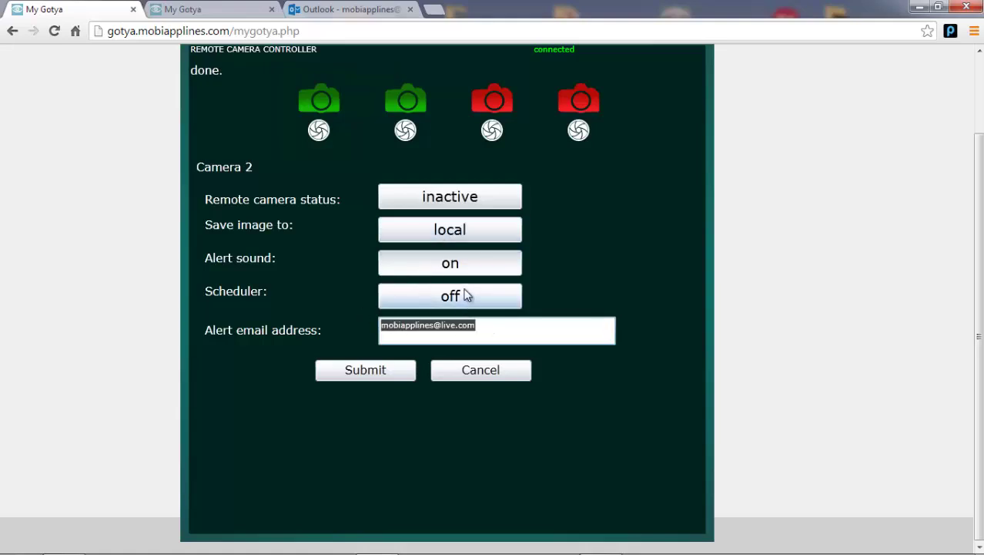
pyautogui.click(470, 265)
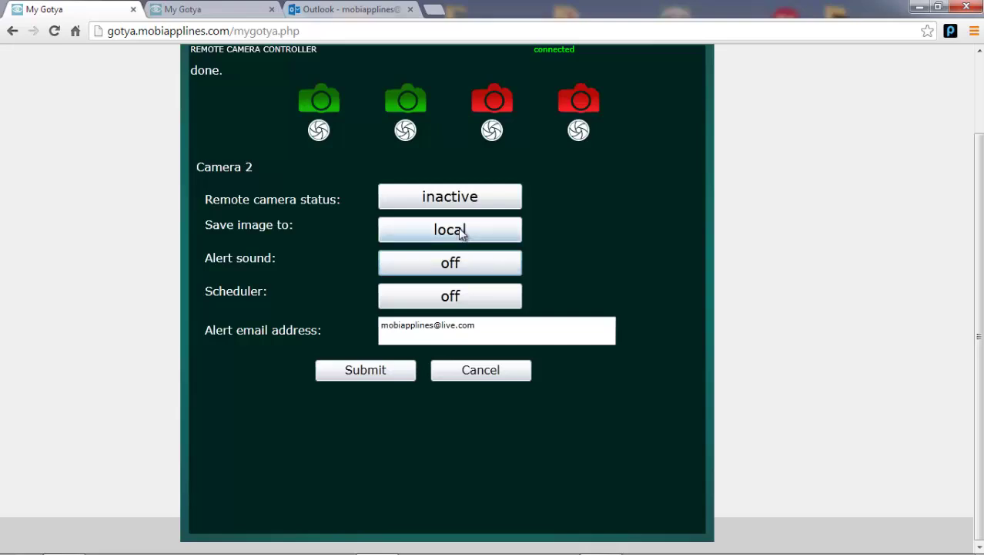
pyautogui.click(464, 232)
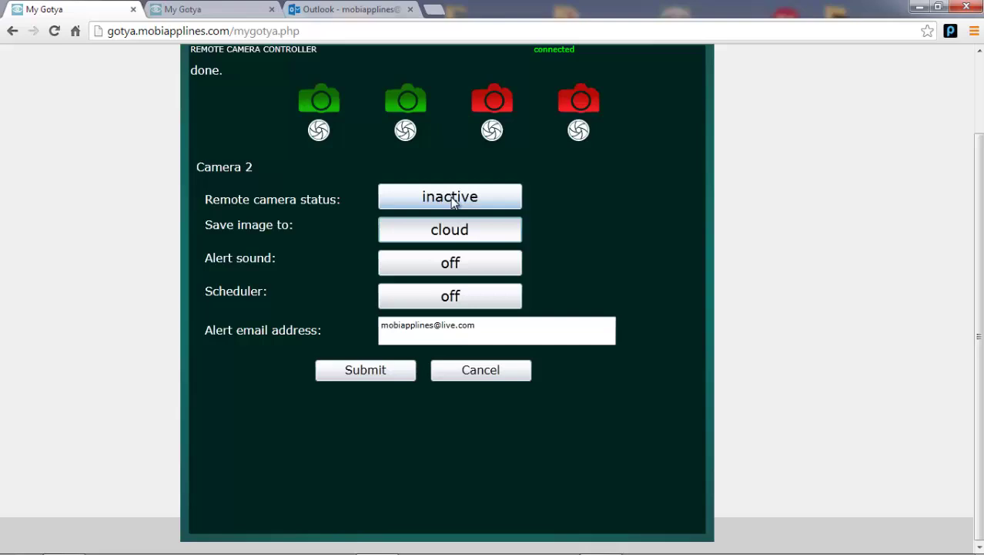
pyautogui.click(453, 199)
pyautogui.click(376, 371)
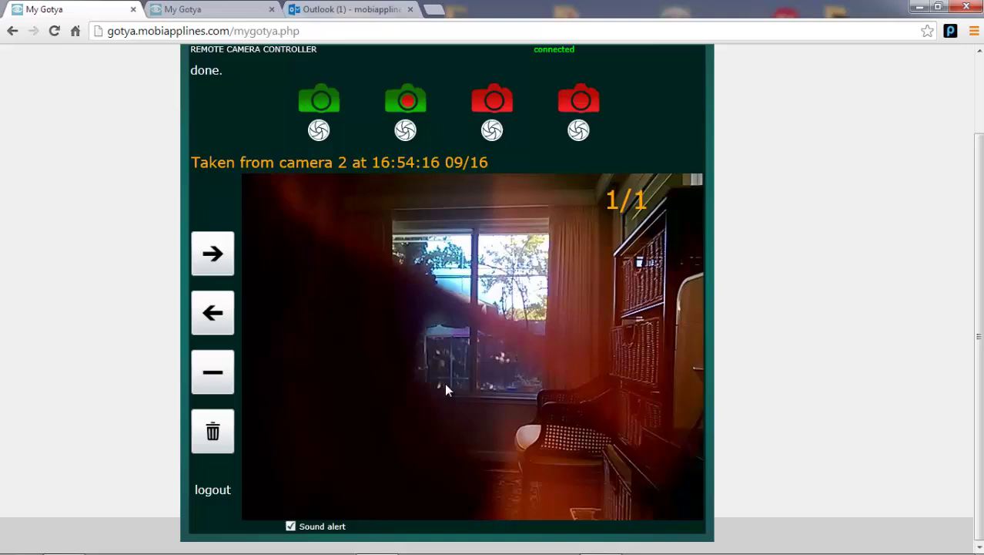
# - Go through the received alert images forward and back, and take a snapshot from camera 2
pyautogui.click(214, 256)
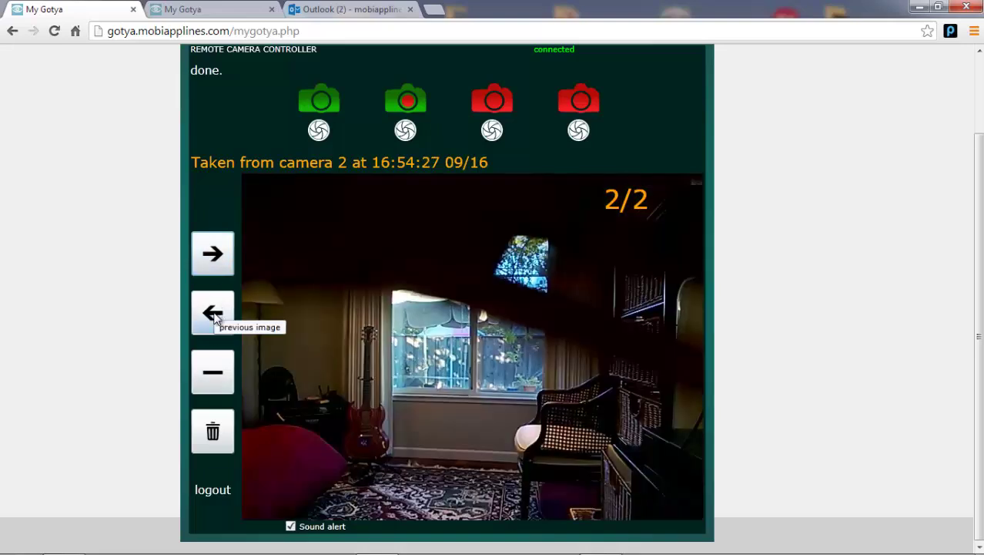
pyautogui.click(213, 312)
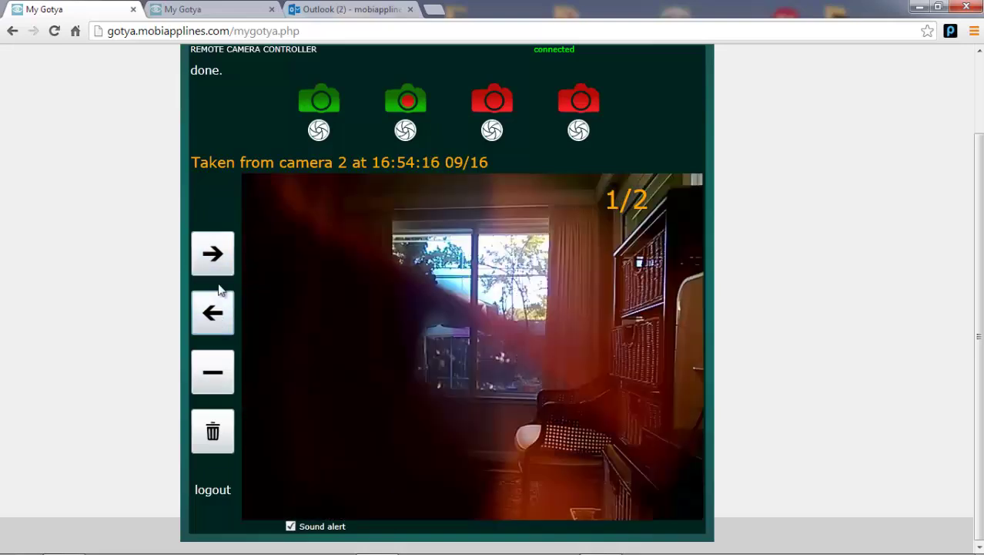
pyautogui.click(406, 131)
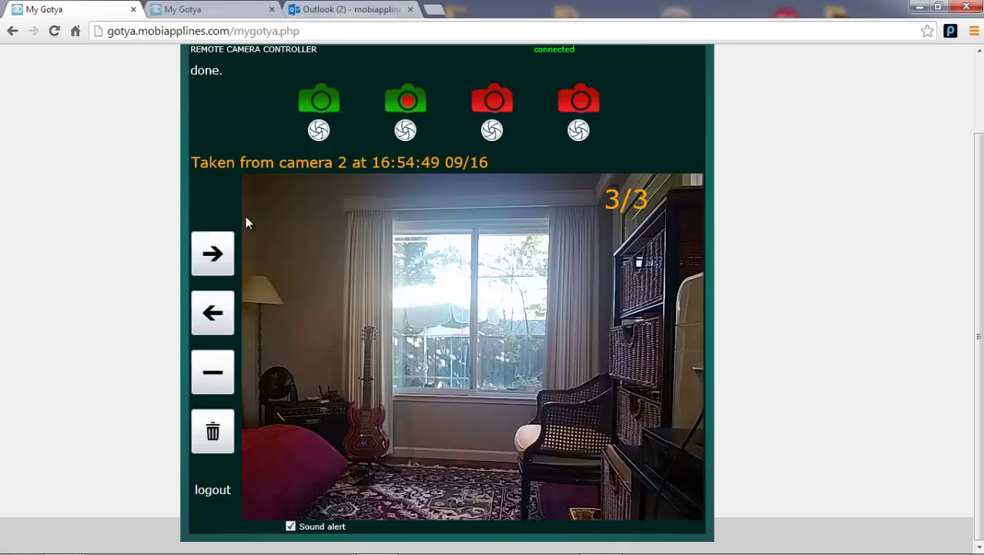
# - View the newest captures in the gallery and go through the garden images starting from the last one in the filmstrip
pyautogui.click(218, 14)
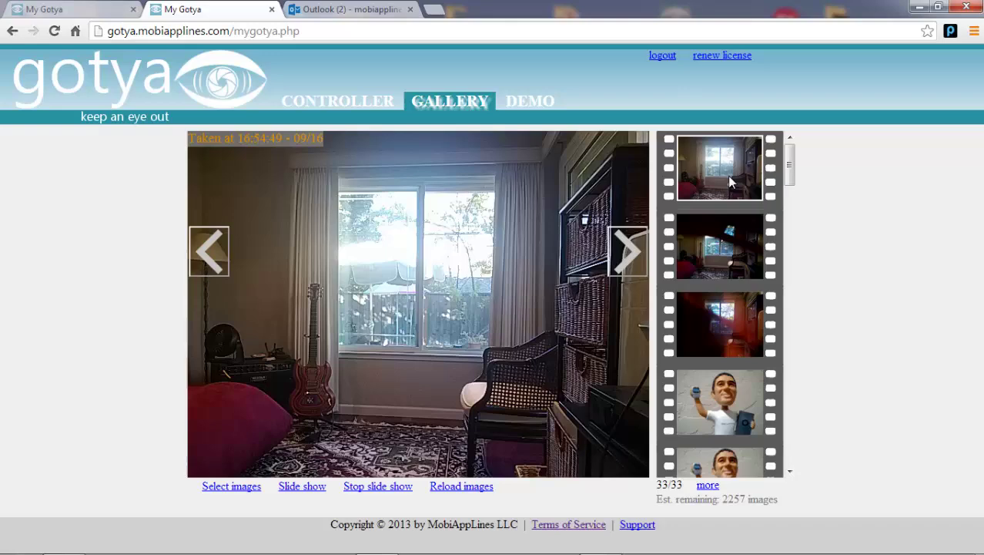
pyautogui.click(722, 254)
pyautogui.click(724, 327)
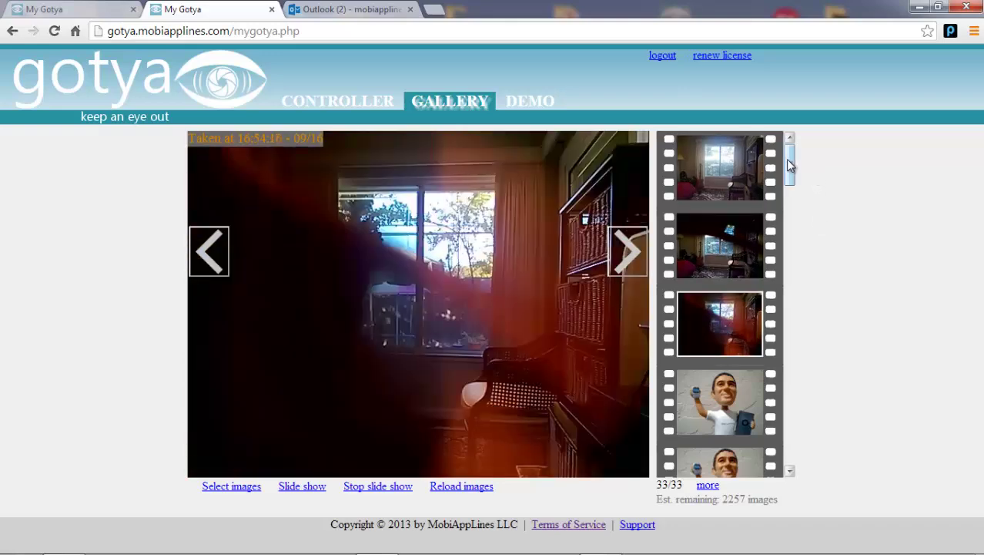
pyautogui.scroll(-15, 788, 254)
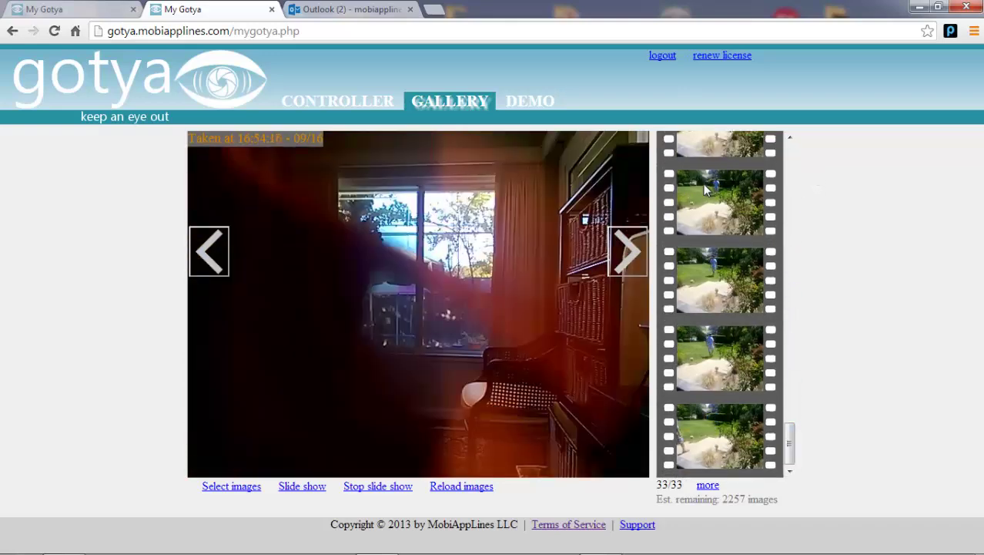
pyautogui.click(729, 452)
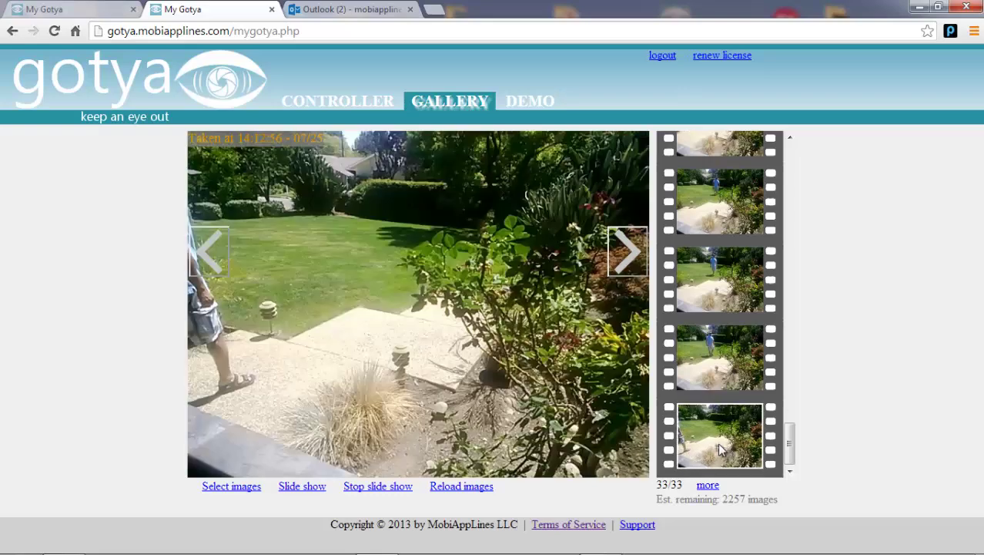
pyautogui.click(215, 259)
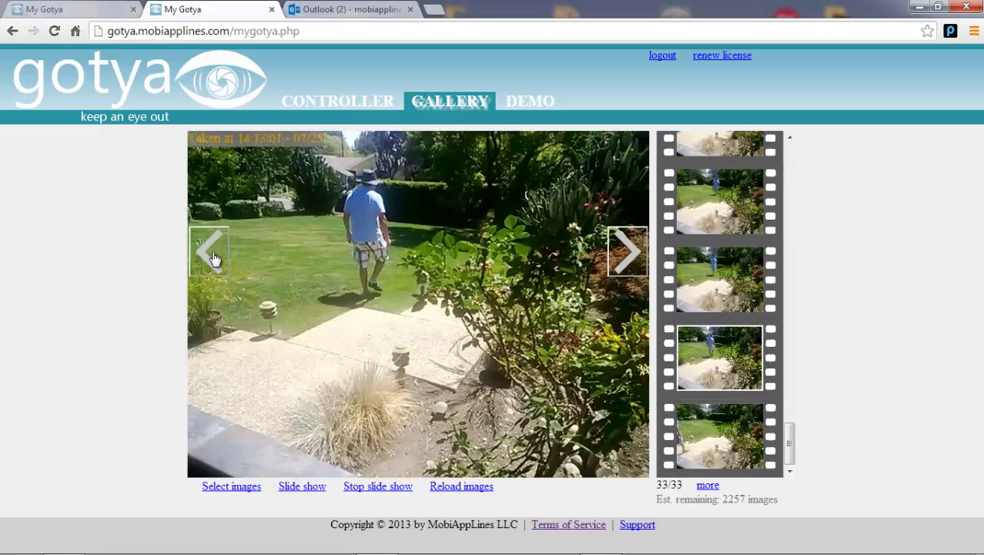
pyautogui.click(215, 259)
pyautogui.click(215, 259)
pyautogui.click(215, 258)
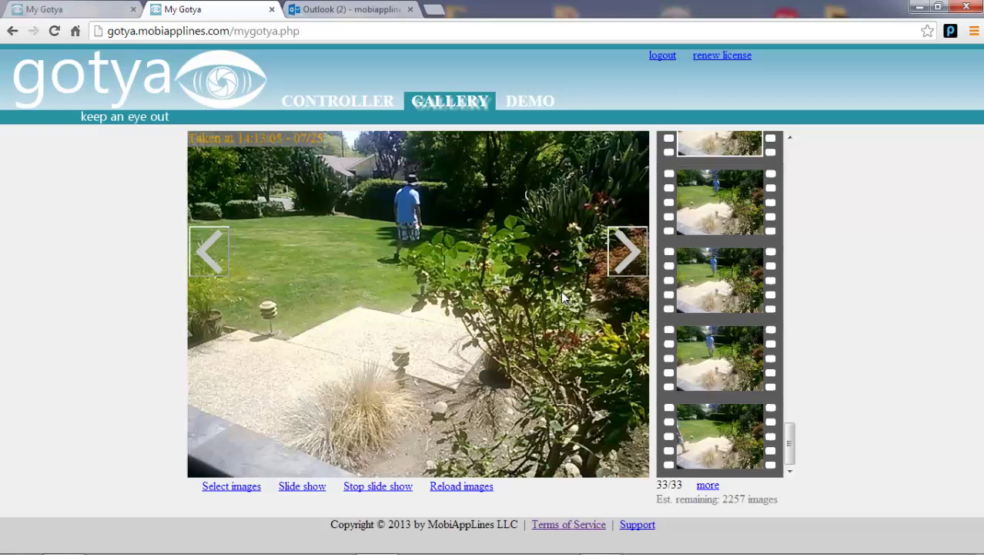
# - Enlarge the displayed garden image, go through the neighbouring images at full size, and check the gallery's estimated remaining image capacity
pyautogui.click(420, 292)
pyautogui.scroll(-2, 419, 291)
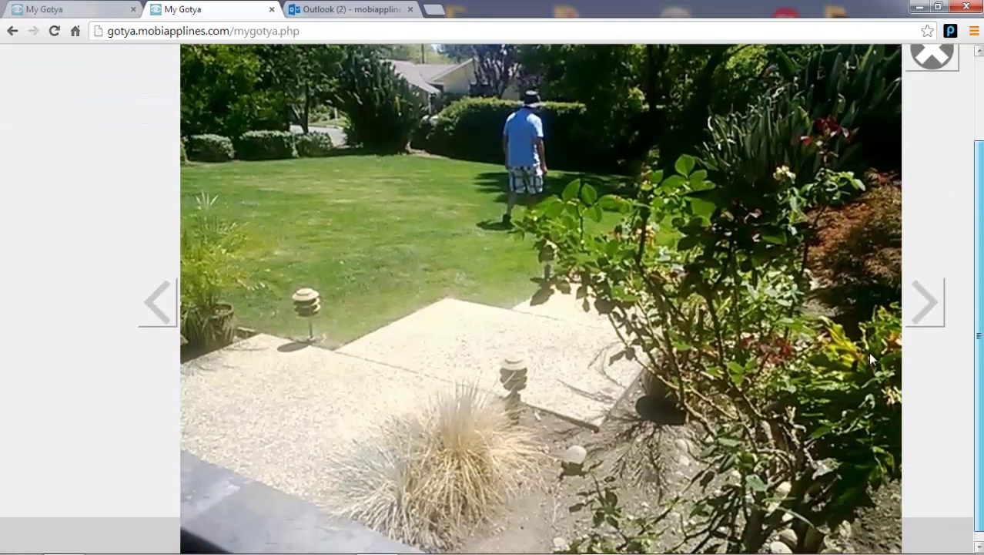
pyautogui.click(159, 297)
pyautogui.click(159, 297)
pyautogui.click(160, 297)
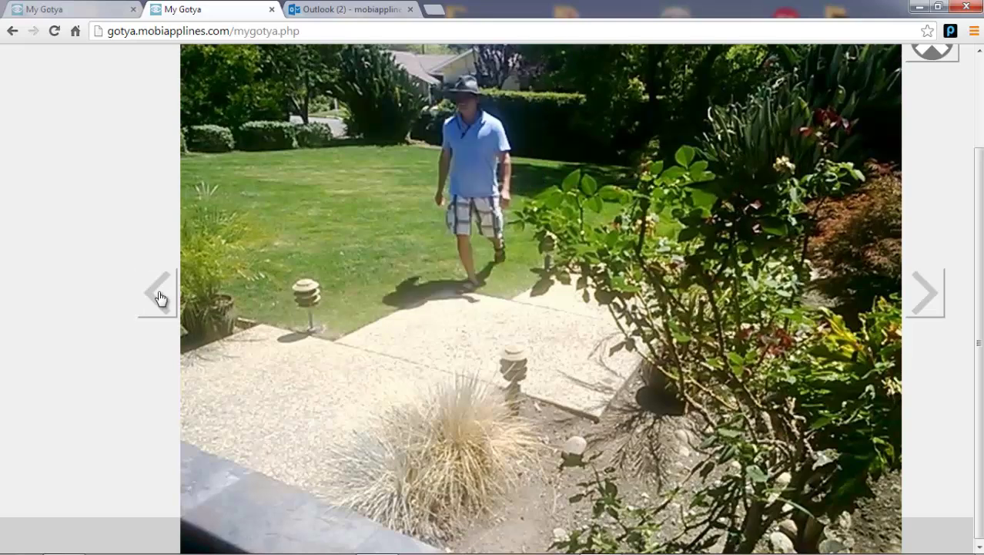
pyautogui.click(159, 297)
pyautogui.click(933, 57)
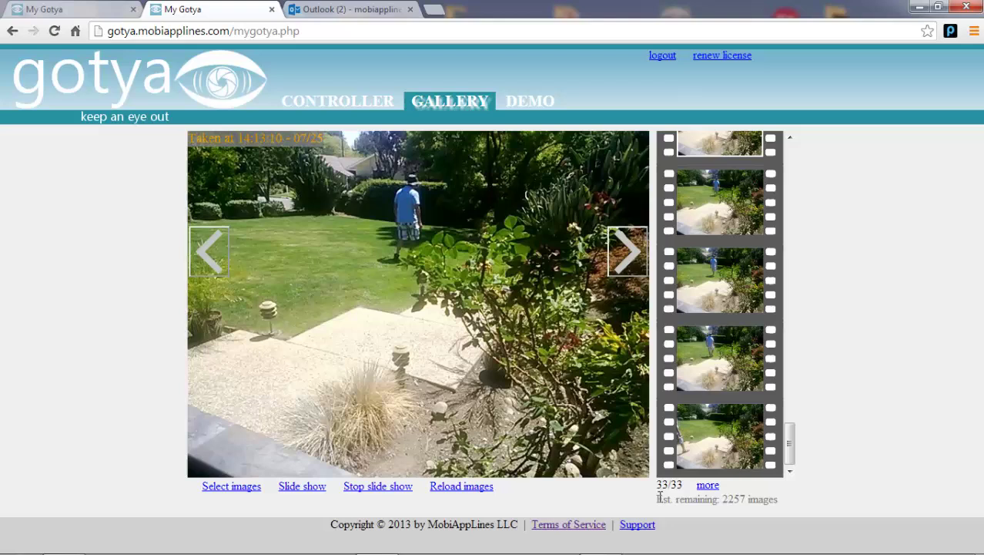
pyautogui.moveTo(657, 485); pyautogui.dragTo(782, 504)
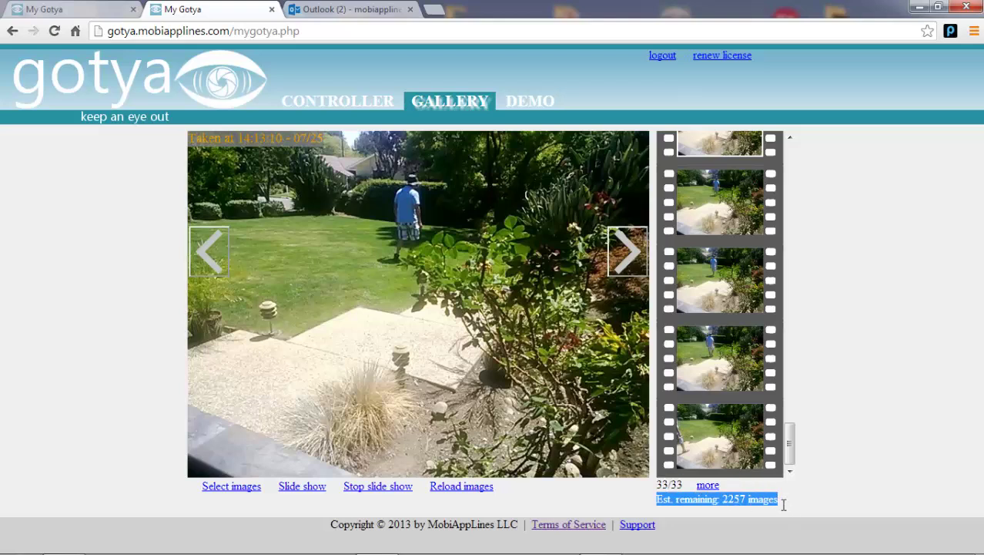
pyautogui.click(742, 499)
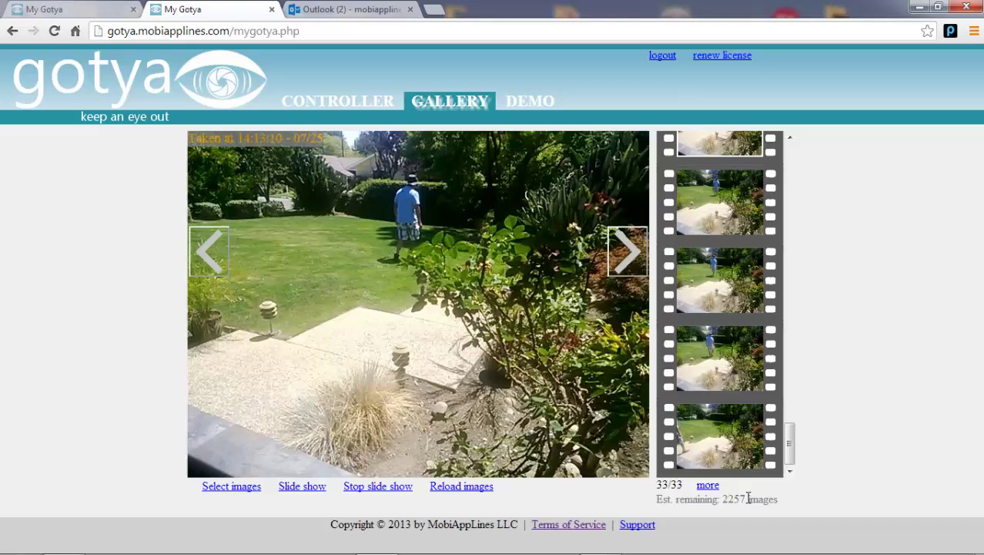
# - Turn on image selection in the gallery, mark the last four garden images in the filmstrip, and highlight the download option
pyautogui.click(231, 486)
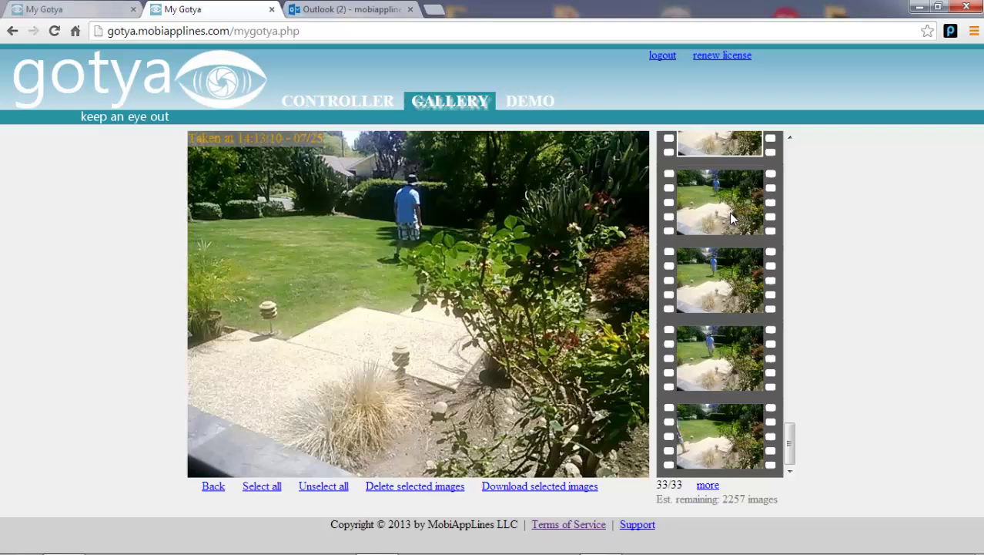
pyautogui.click(732, 218)
pyautogui.click(751, 277)
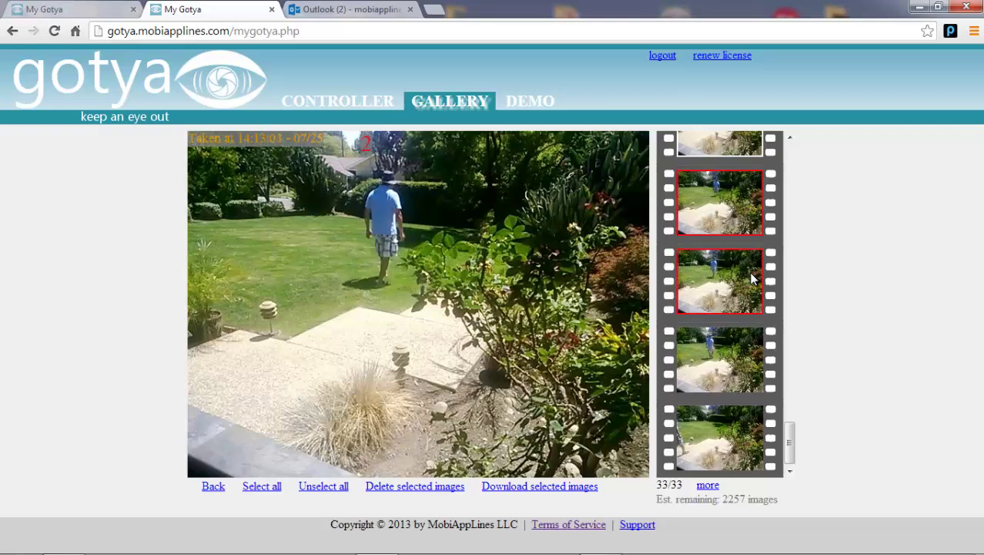
pyautogui.click(736, 362)
pyautogui.click(728, 439)
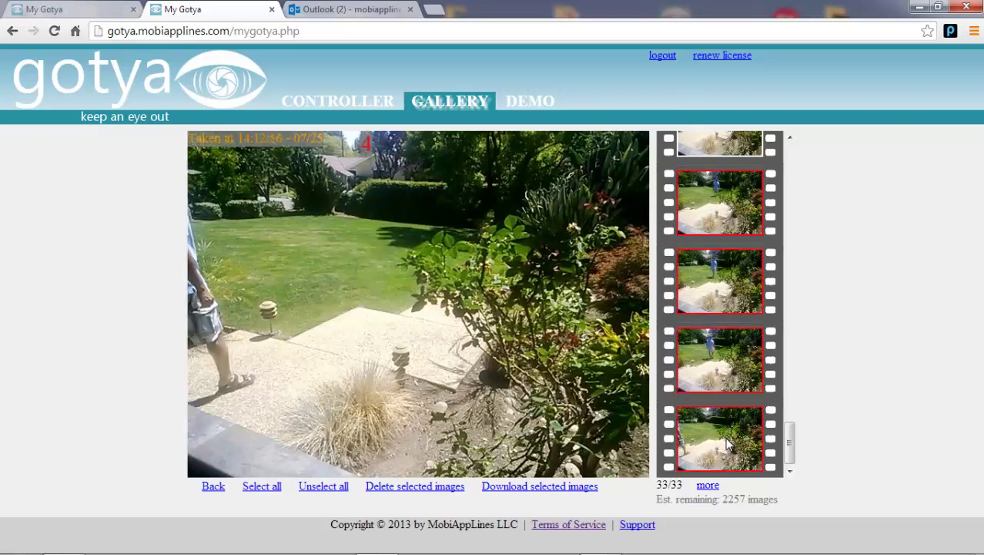
pyautogui.moveTo(616, 490); pyautogui.dragTo(483, 494)
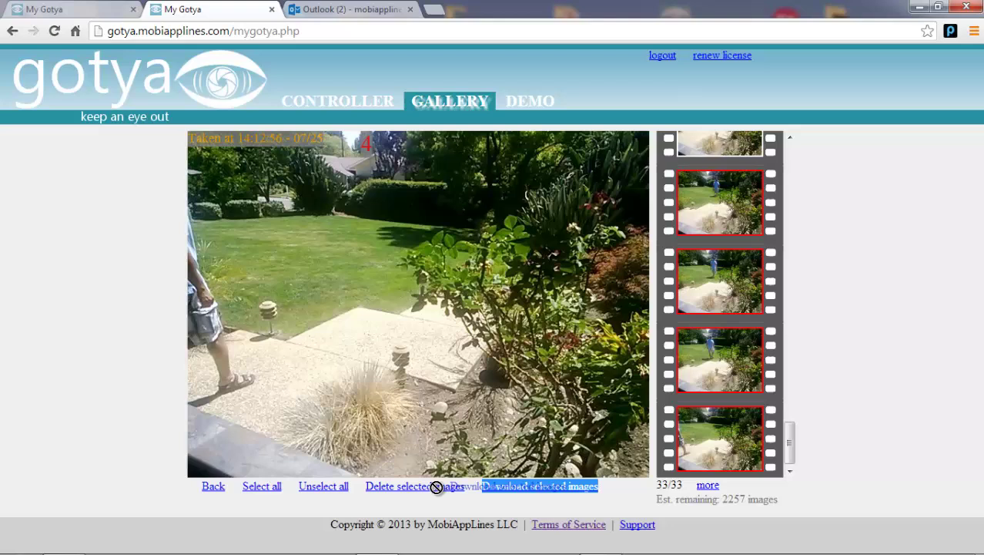
# - Highlight the option for deleting the selected gallery images, and clear the highlight
pyautogui.moveTo(365, 491); pyautogui.dragTo(470, 490)
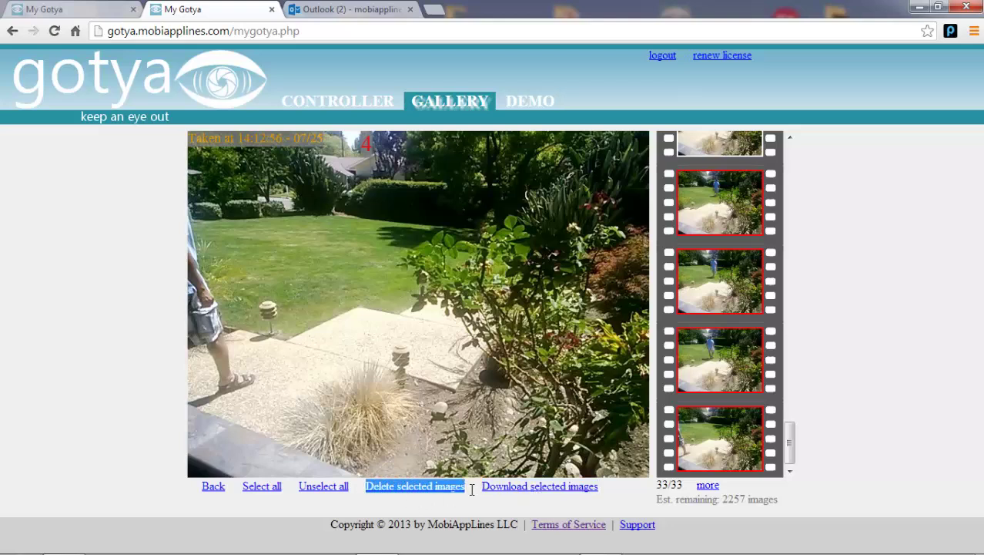
pyautogui.click(954, 427)
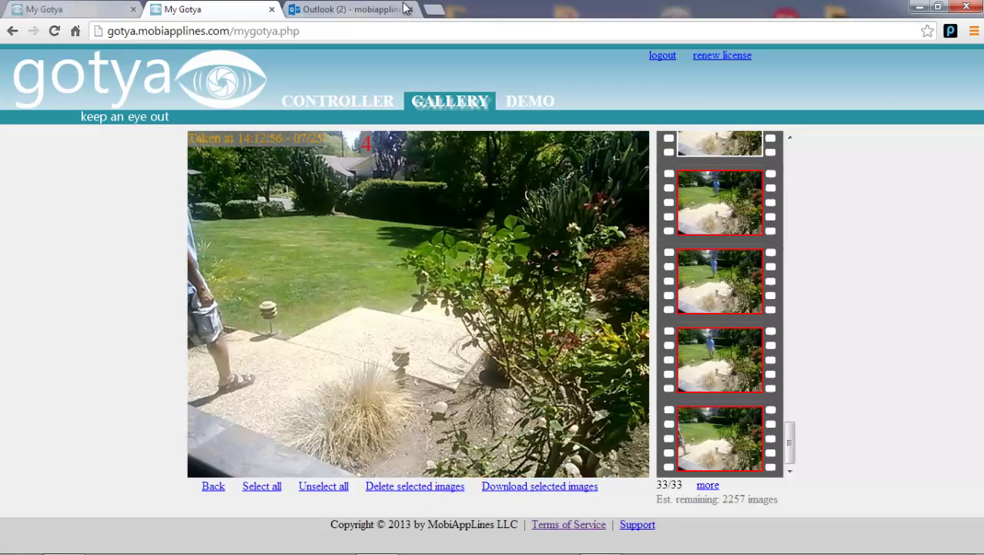
# - Switch to the Outlook inbox and open the newest Gotya alert e-mail to examine its captured-image link
pyautogui.click(373, 10)
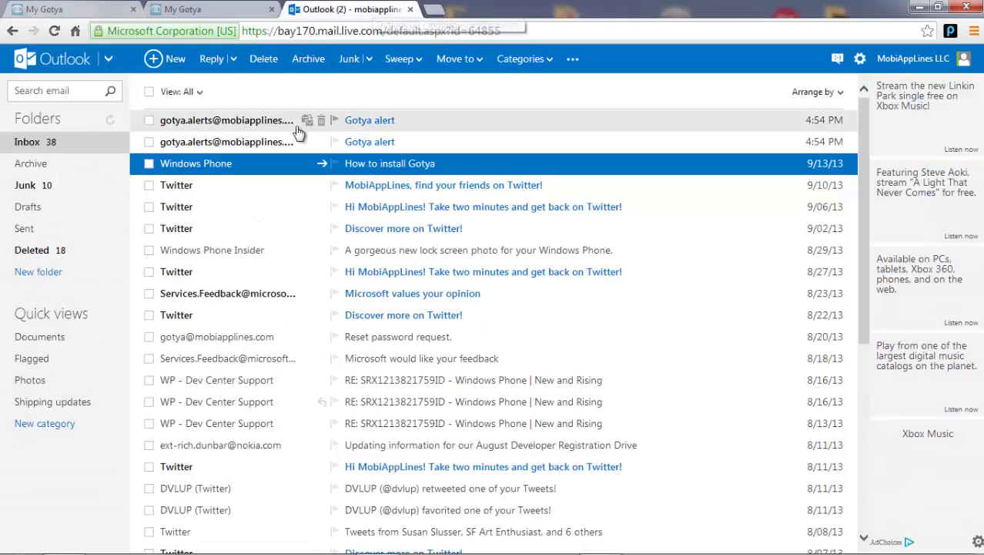
pyautogui.click(258, 125)
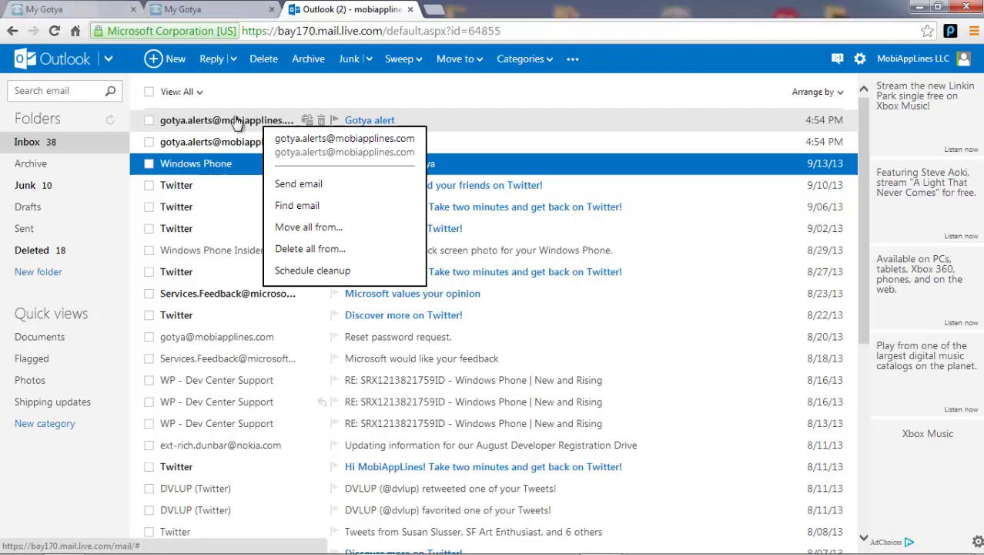
pyautogui.click(245, 122)
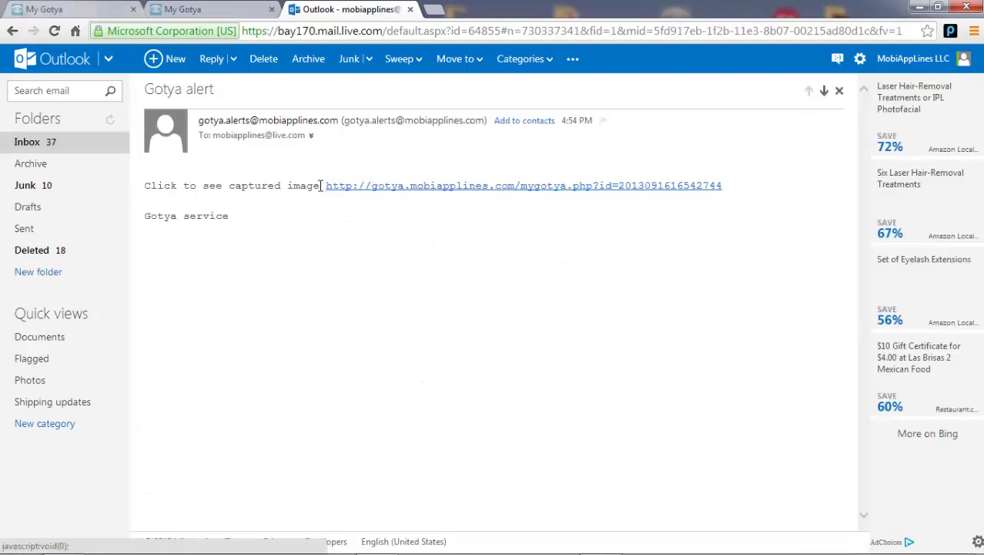
pyautogui.moveTo(324, 187); pyautogui.dragTo(752, 202)
pyautogui.click(657, 227)
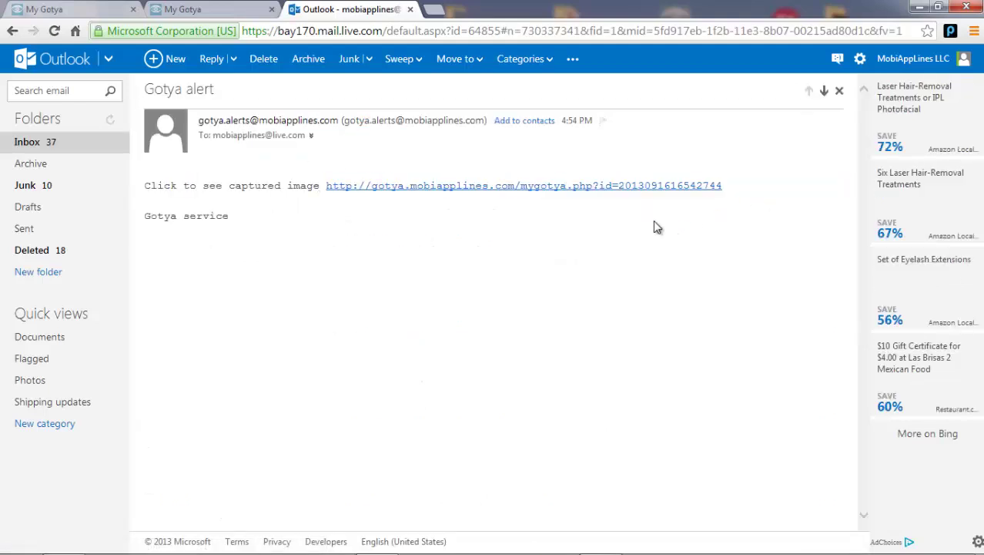
# - Follow the alert's link to the captured image and view it at full size, closing with the browser window minimized
pyautogui.click(614, 187)
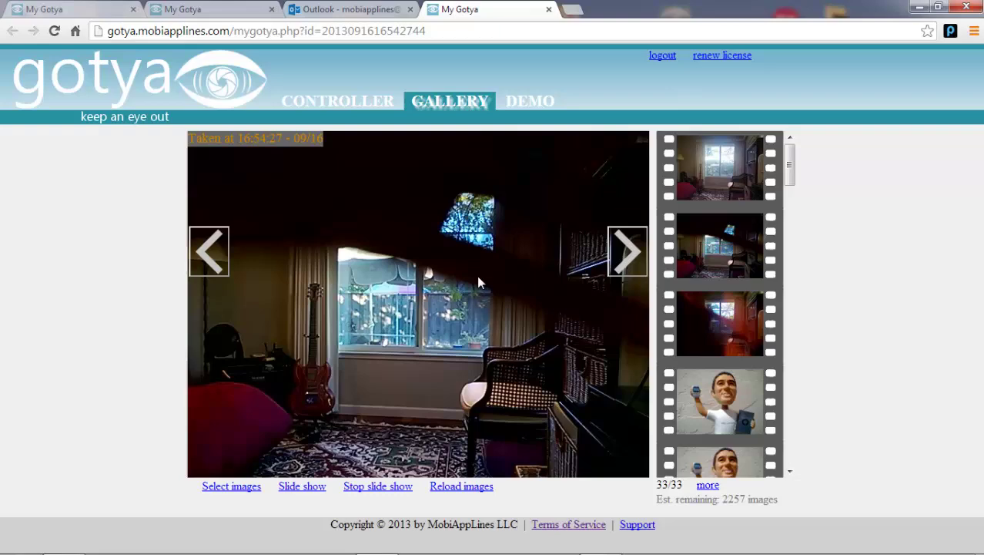
pyautogui.click(474, 282)
pyautogui.scroll(-1, 473, 285)
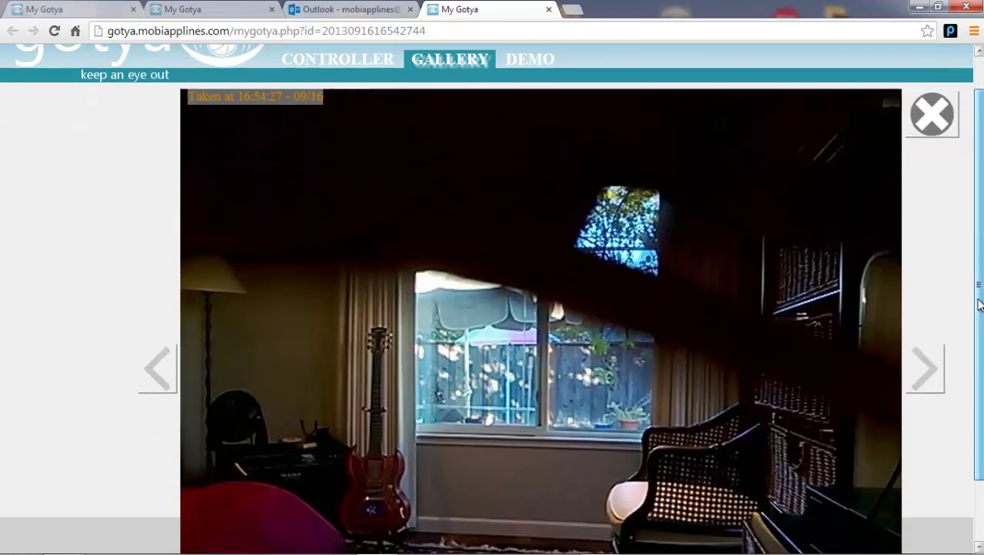
pyautogui.click(919, 9)
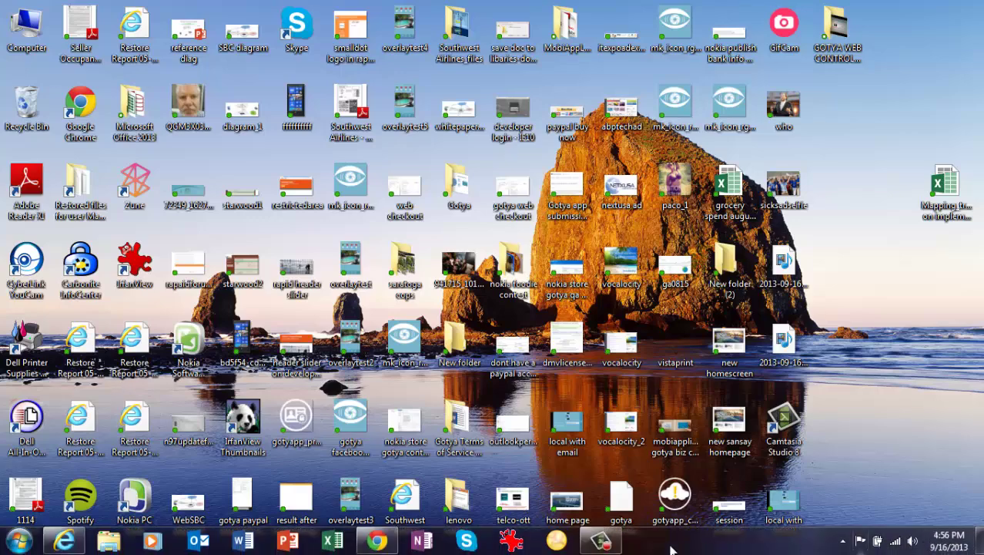